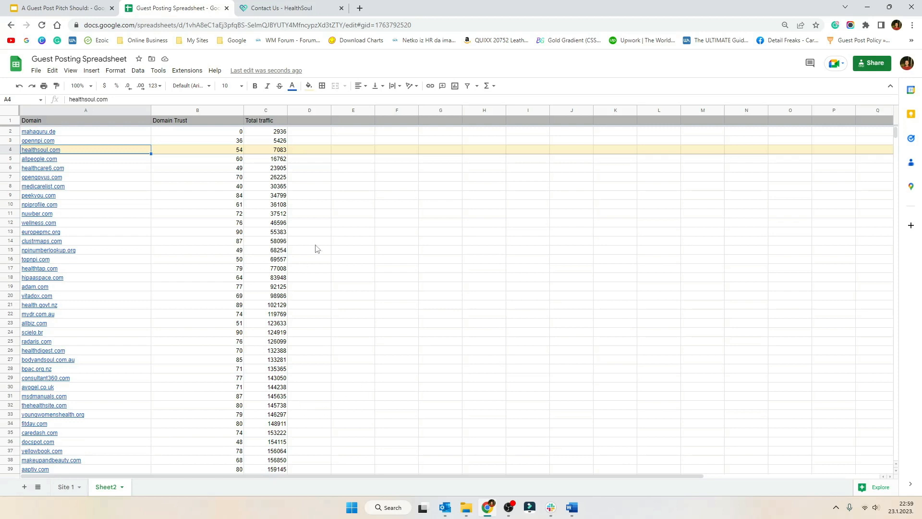
Copy the domain, trust and traffic rows from bpac.org.nz through femina.in (A28:C54) on Sheet2
mouse_move(89, 162)
scroll(294, 218, "down", 6)
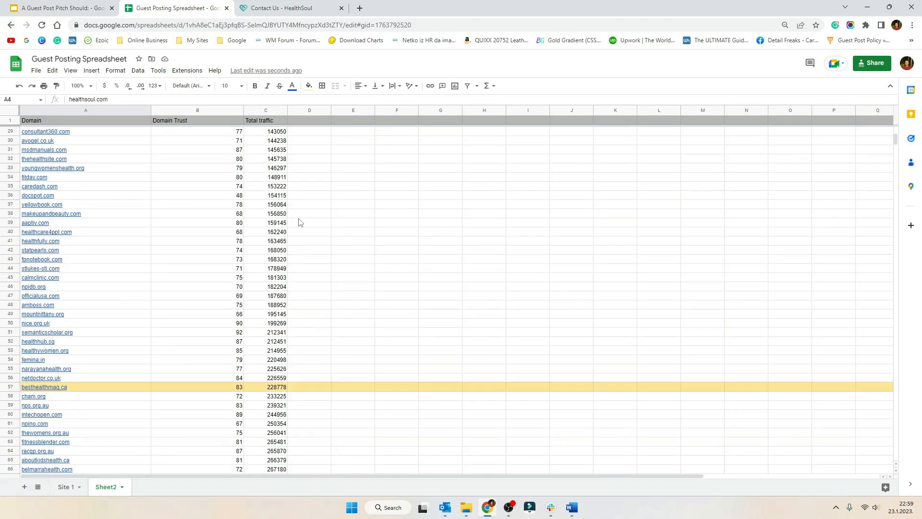
left_click_drag(893, 141, 897, 116)
left_click(848, 196)
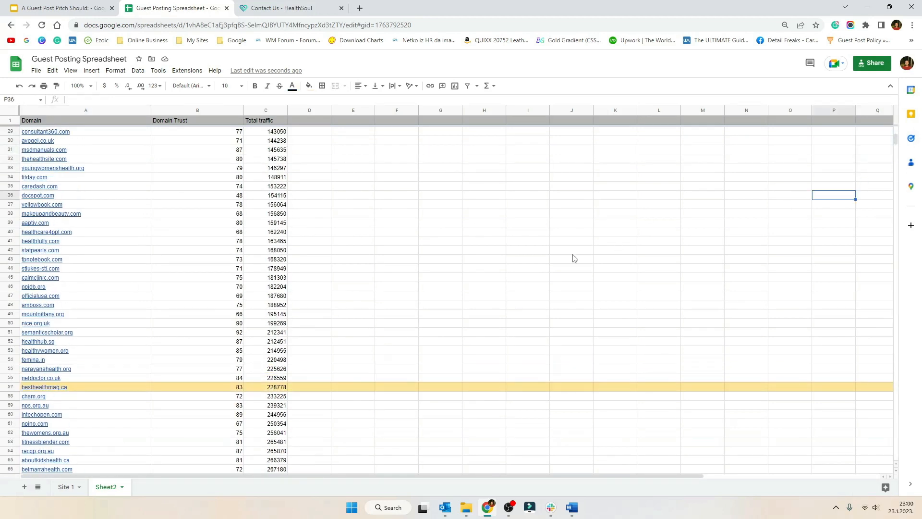
scroll(575, 259, "up", 6)
scroll(576, 259, "down", 3)
left_click(283, 214)
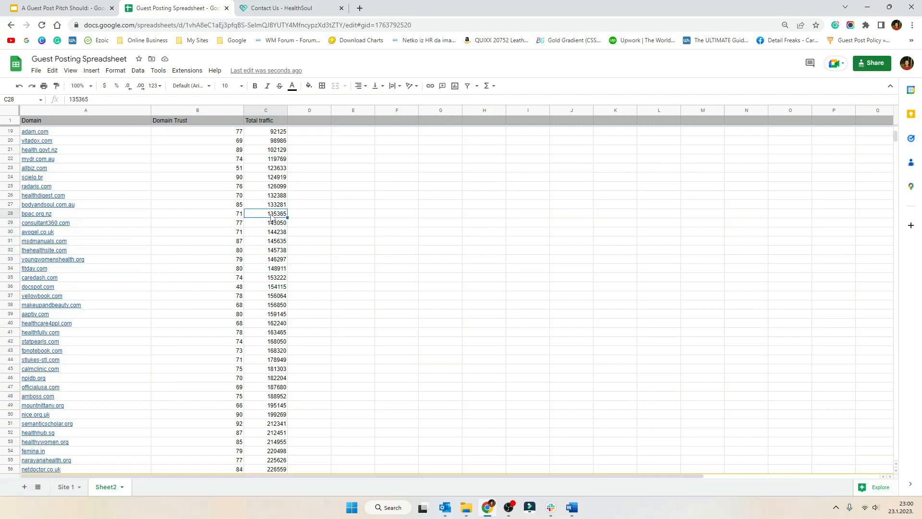
left_click_drag(271, 219, 129, 319)
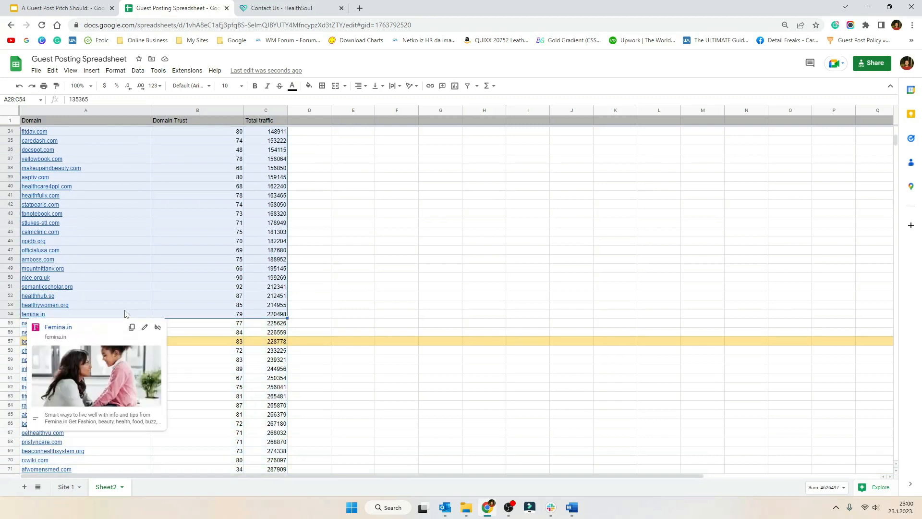
Paste the copied rows into Site 1 starting at A3 and center the DT and Website Traffic values
left_click(67, 486)
left_click(48, 152)
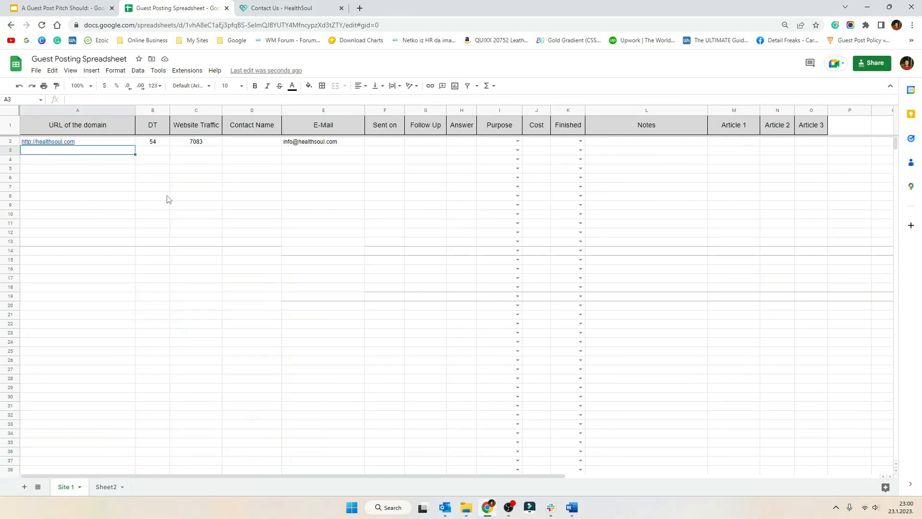
type("bpac.org.nz\t71\t135365 consultant360.com\t77\t143050 avogel.co.uk\t71\t144238 msdmanuals.com\t87\t145635 thehealthsite.com\t80\t145738 youngwomenshealth.org\t79\t146297 fitday.com\t80\t148911 caredash.com\t74\t153222 docspot.com\t48\t154115 yellowbook.com\t78\t156064 makeupandbeauty.com\t68\t156850 aaptiv.com\t80\t159145 healthcare4ppl.com\t68\t162240 healthfully.com\t78\t163465 statpearls.com\t74\t168050 fpnotebook.com\t73\t168320 stlukes-stl.com\t71\t178949 calmclinic.com\t75\t181303 npidb.org\t70\t182204 officialusa.com\t69\t187680 amboss.com\t75\t188952 mountnittany.org\t66\t195145 nice.org.uk\t90\t199269 semanticscholar.org\t92\t212341 healthhub.sg\t87\t212451 healthywomen.org\t85\t214955 femina.in\t79\t220498")
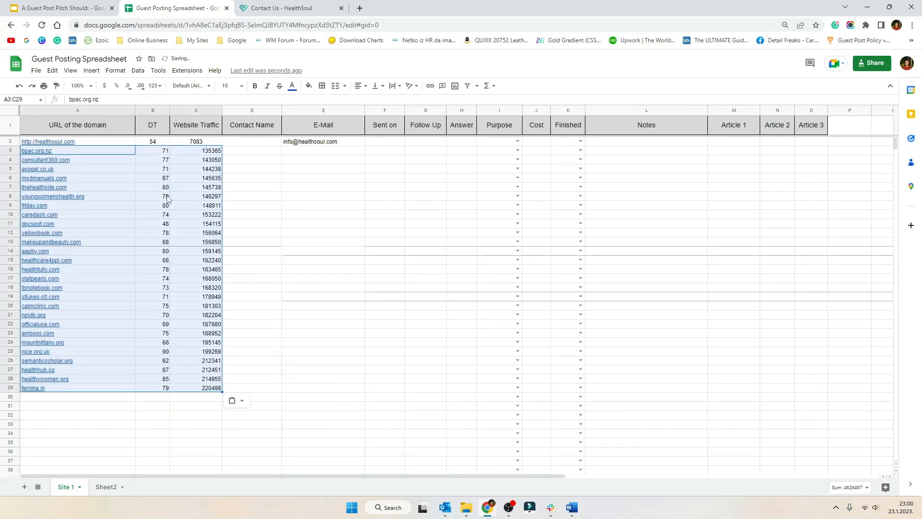
left_click(264, 307)
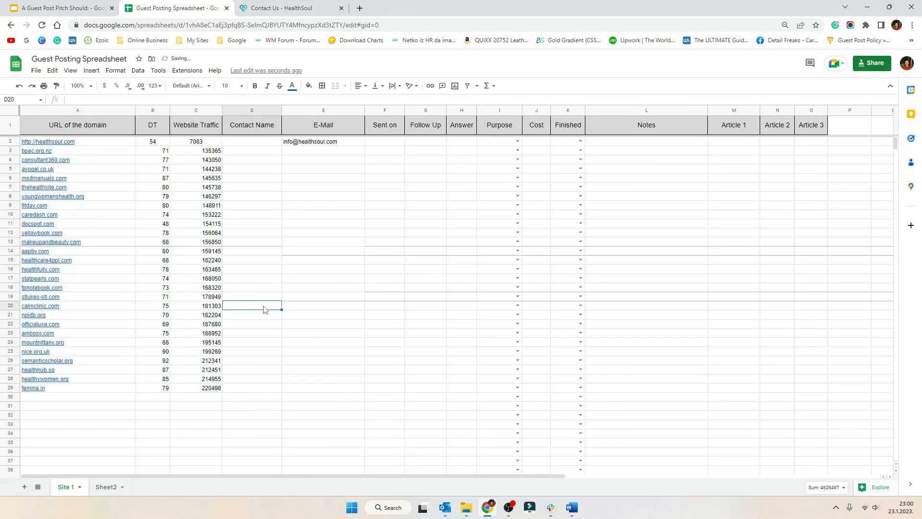
left_click(152, 112)
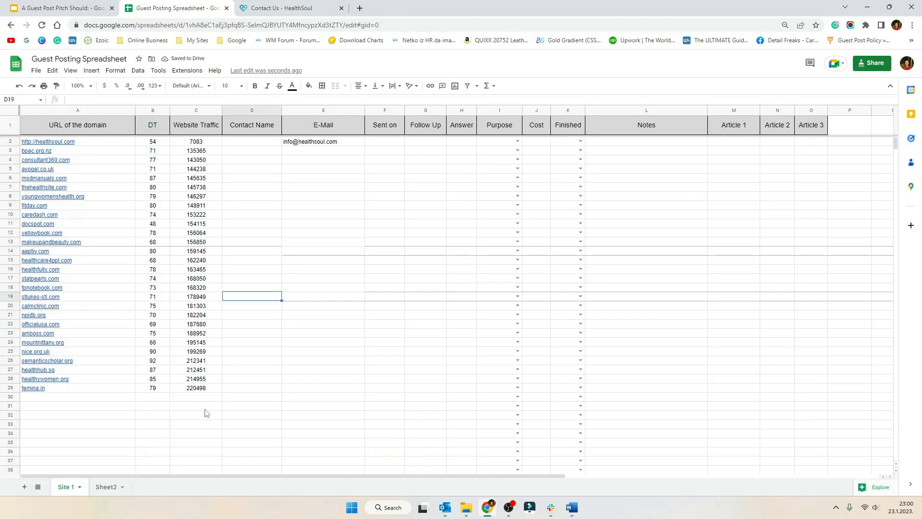
Look through the domains further down Sheet2 and return to Site 1
left_click(109, 487)
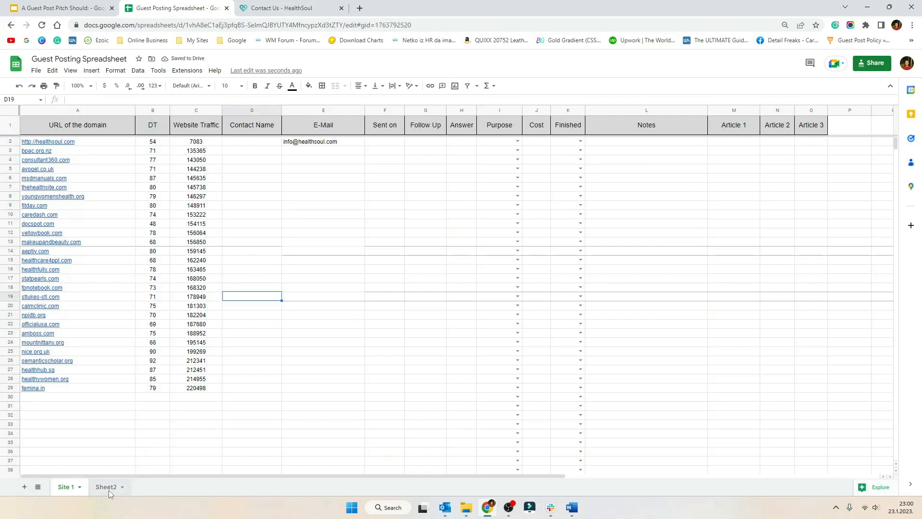
scroll(216, 331, "down", 10)
mouse_move(896, 151)
left_mouse_down()
mouse_move(874, 317)
mouse_move(886, 154)
left_mouse_up()
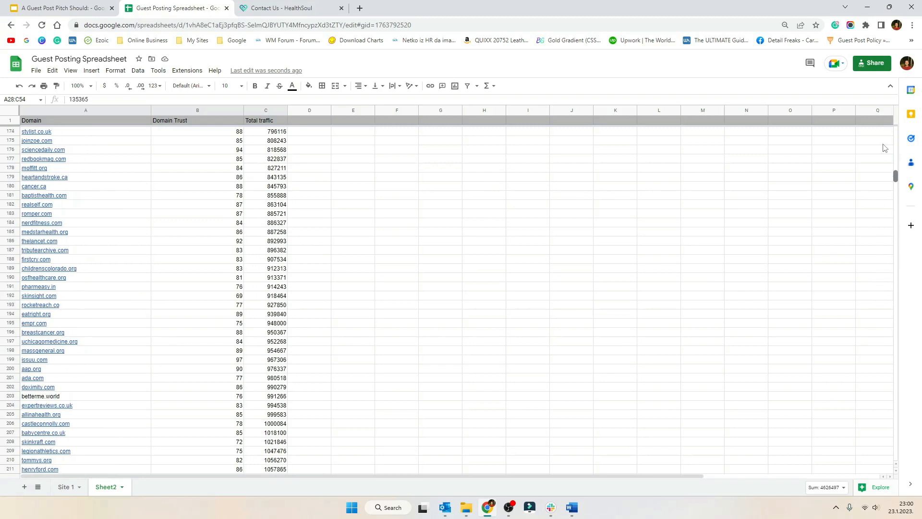
left_click(72, 486)
left_click(294, 236)
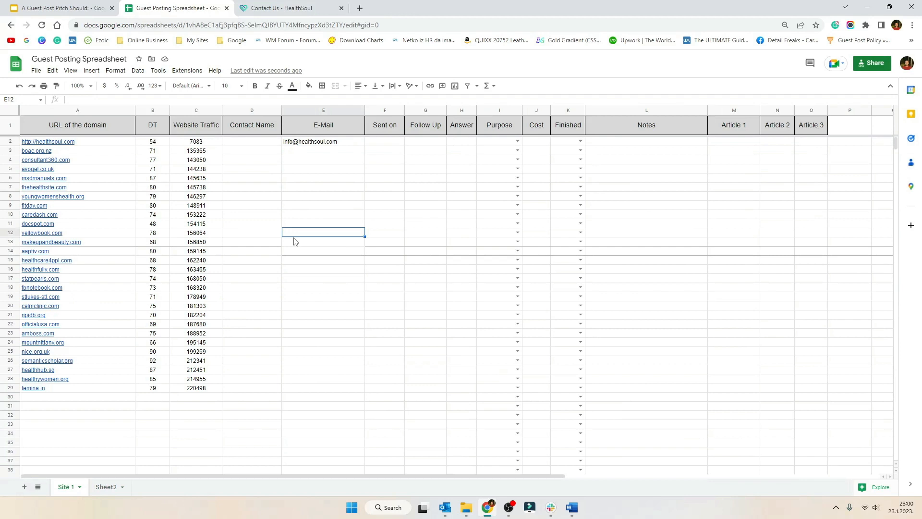
left_click(339, 186)
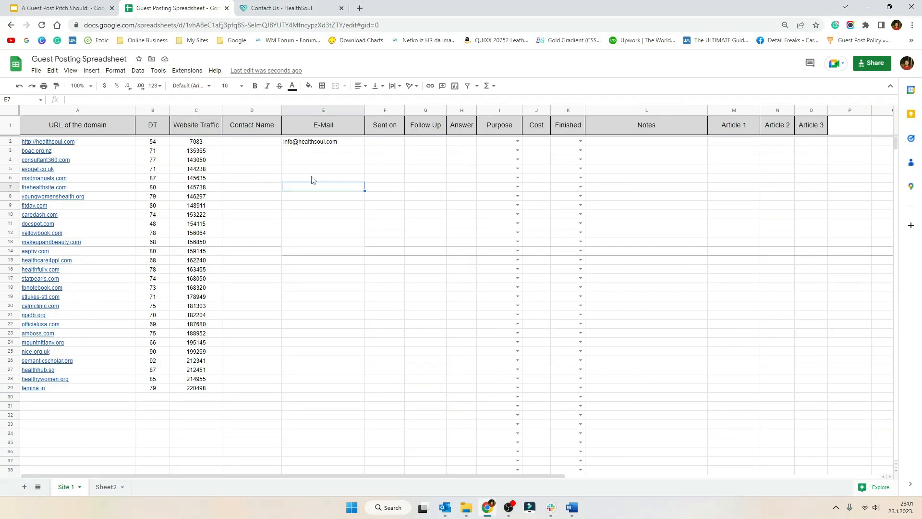
left_click(103, 151)
left_click(249, 160)
left_click(88, 150)
left_click(277, 153)
left_click_drag(303, 152, 321, 346)
left_click(329, 260)
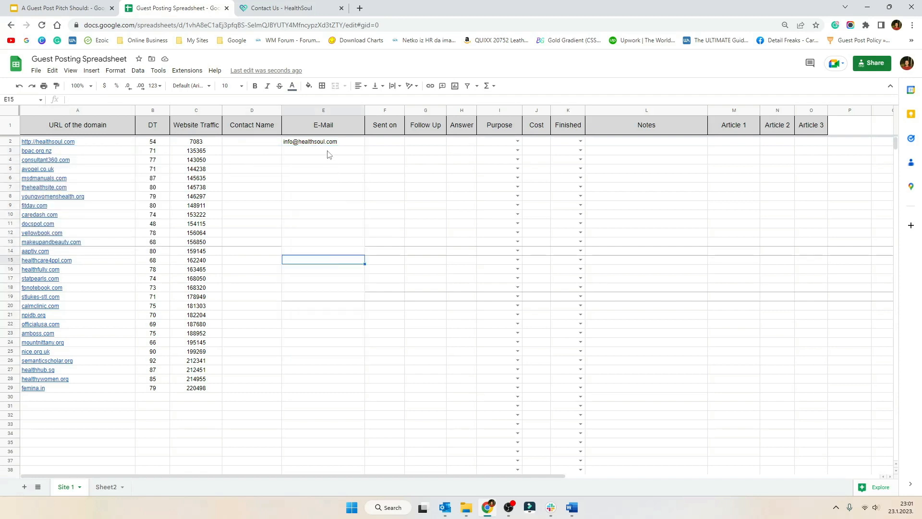
left_click_drag(324, 150, 319, 217)
left_click(319, 215)
left_click_drag(321, 153, 333, 387)
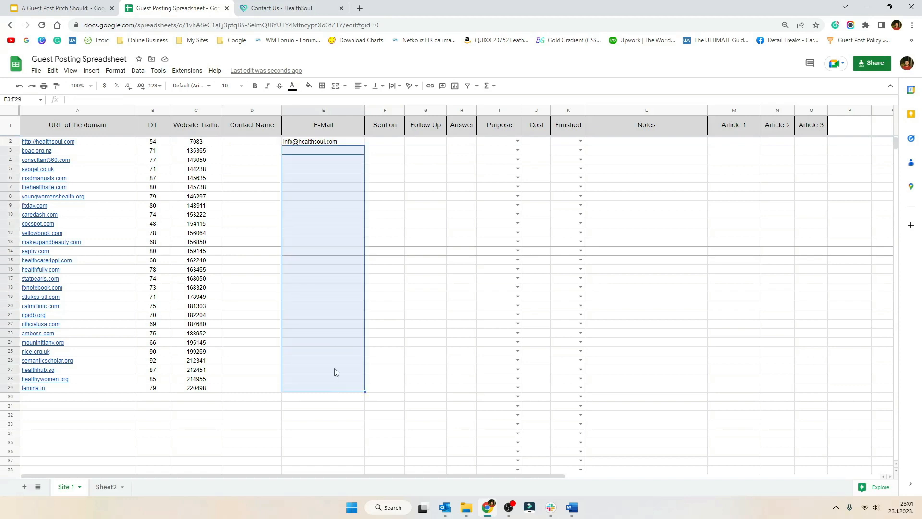
left_click(332, 226)
left_click_drag(330, 151, 337, 281)
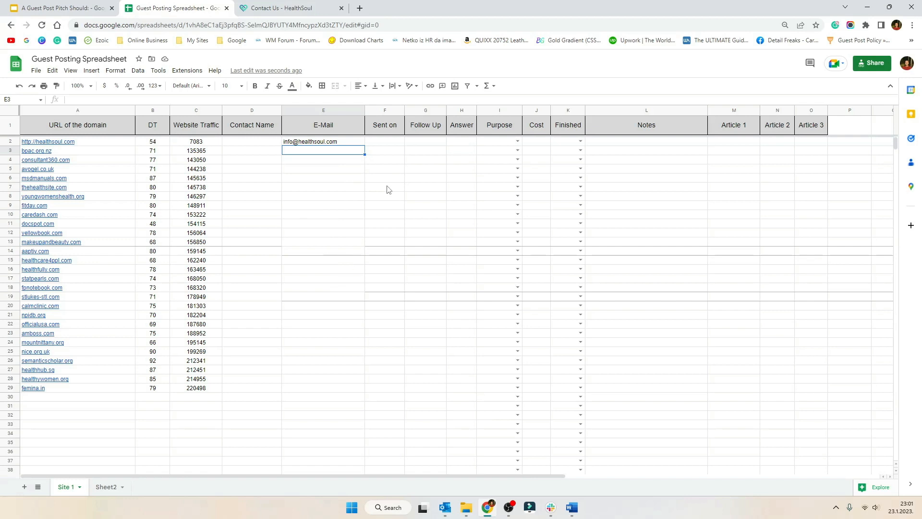
left_click(355, 186)
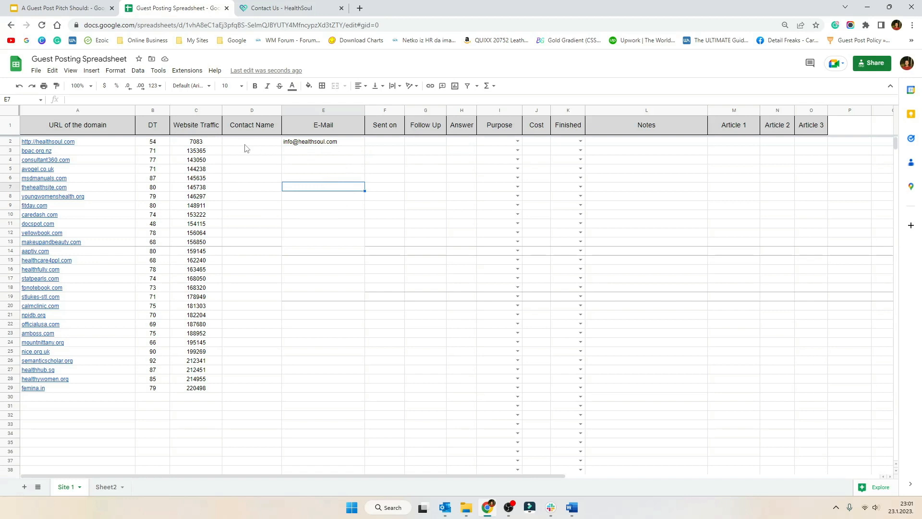
Set the Sent on date for healthsoul.com to 23/1/23 and tick its Answer checkbox
double_click(384, 142)
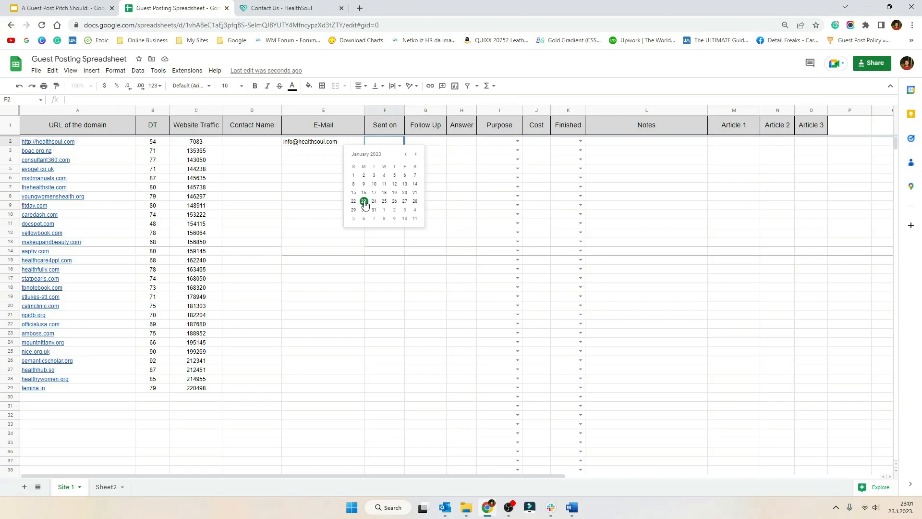
left_click(363, 201)
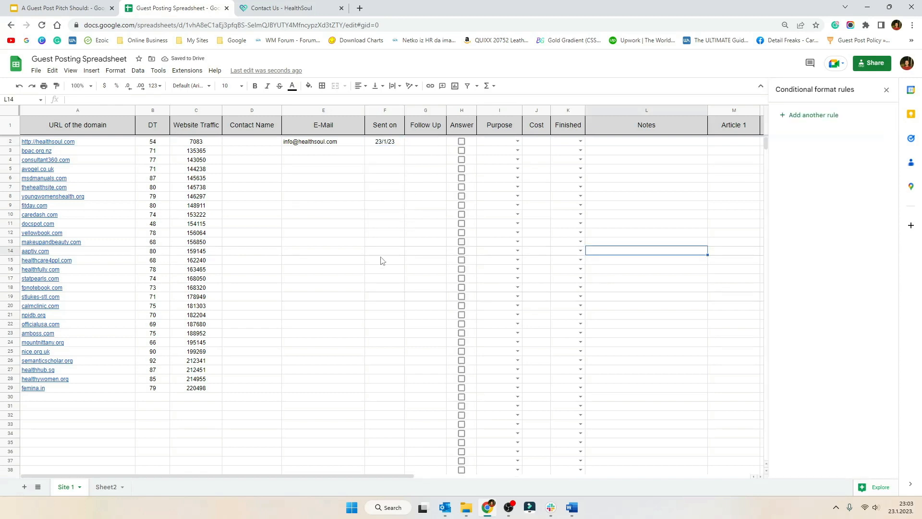
left_click(461, 141)
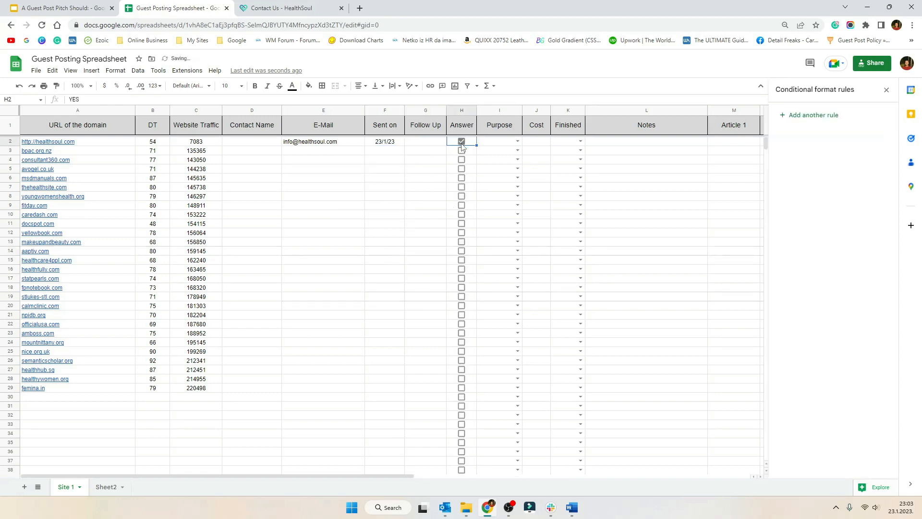
Examine the Purpose and Finished choices and the Cost, Notes and Article 1 cells for healthsoul.com
left_click(517, 142)
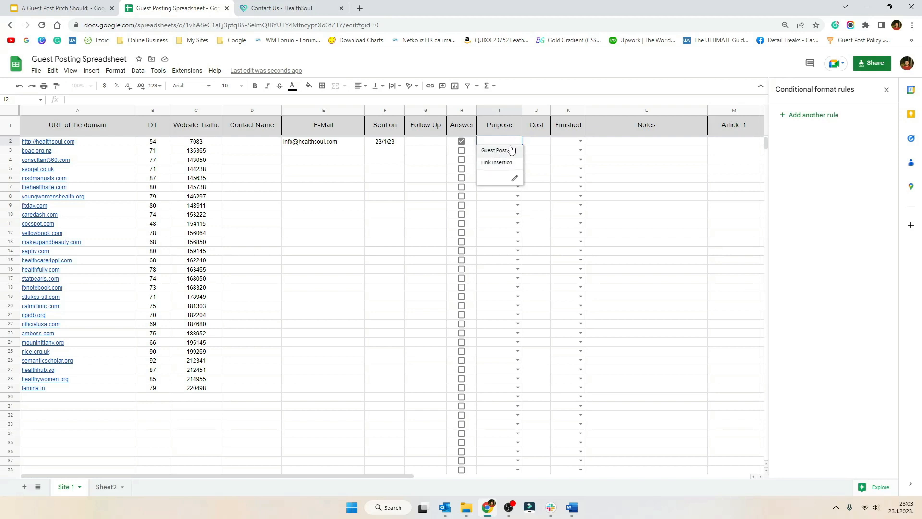
left_click(536, 140)
double_click(537, 141)
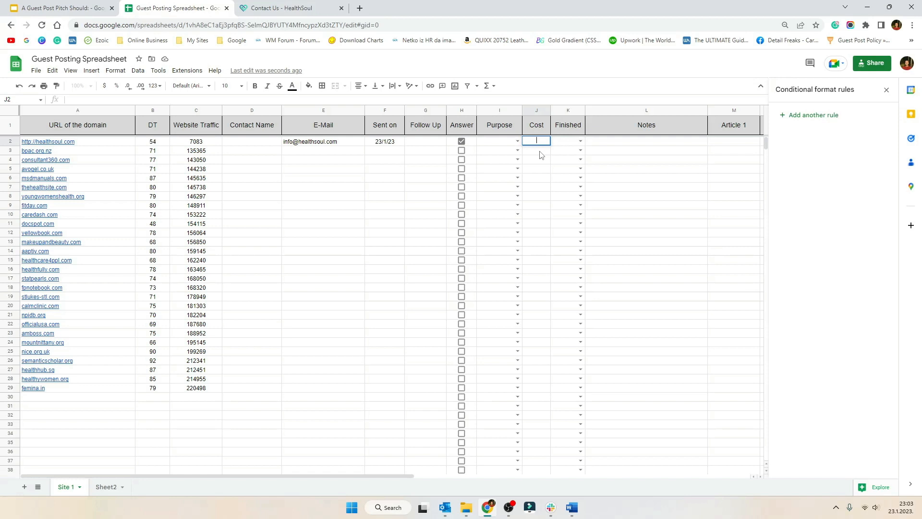
left_click(539, 152)
left_click(542, 143)
left_click(580, 142)
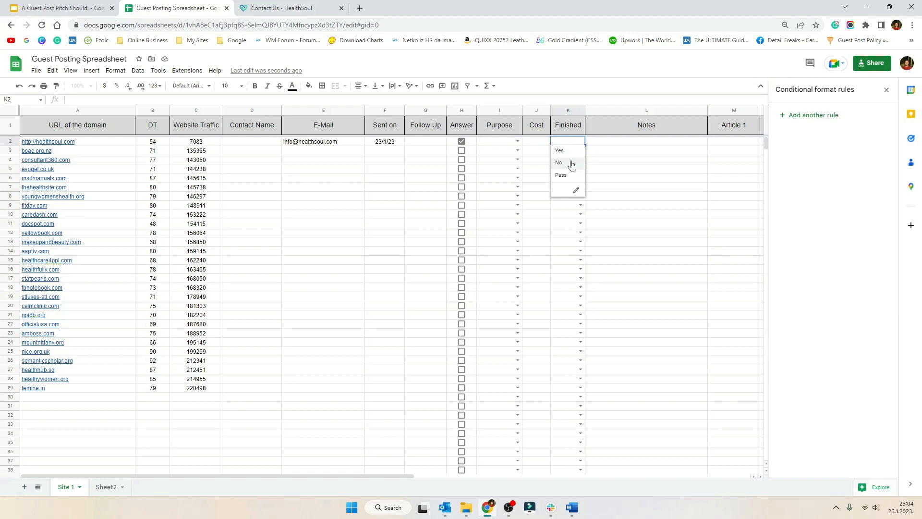
left_click(628, 144)
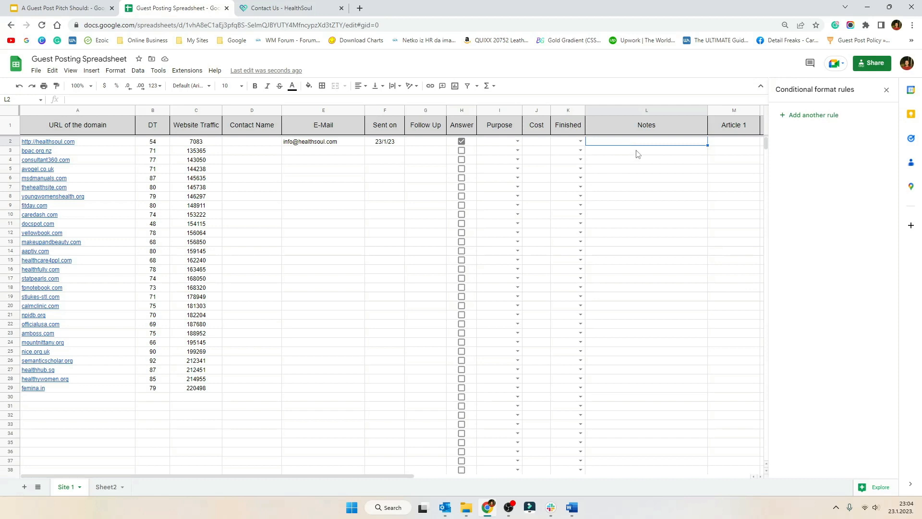
left_click(10, 142)
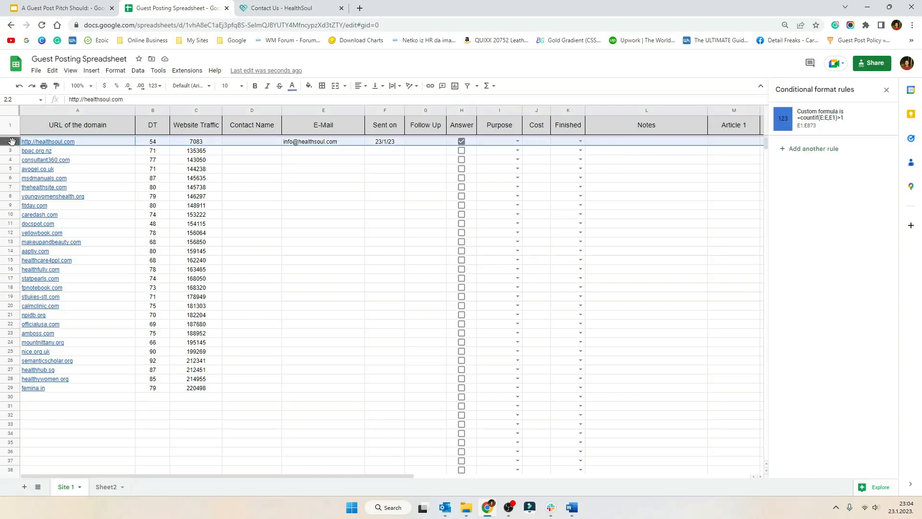
left_click(672, 142)
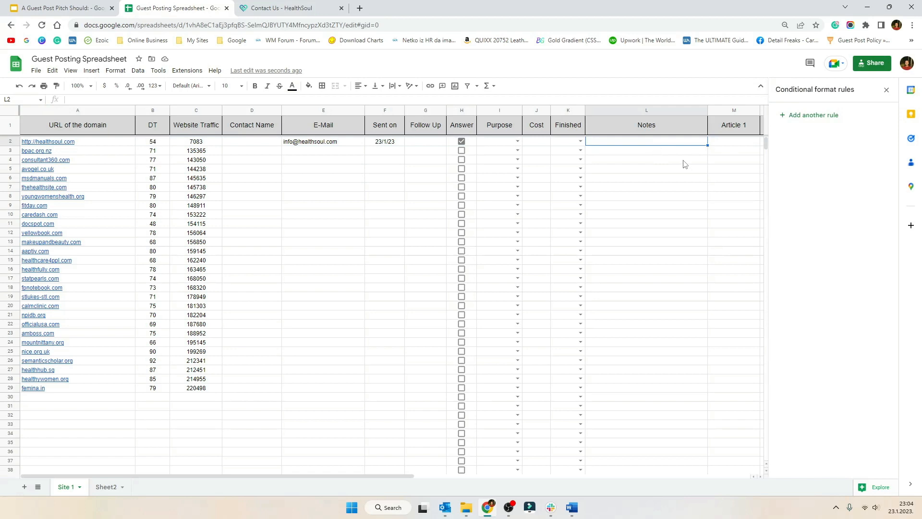
left_click(738, 143)
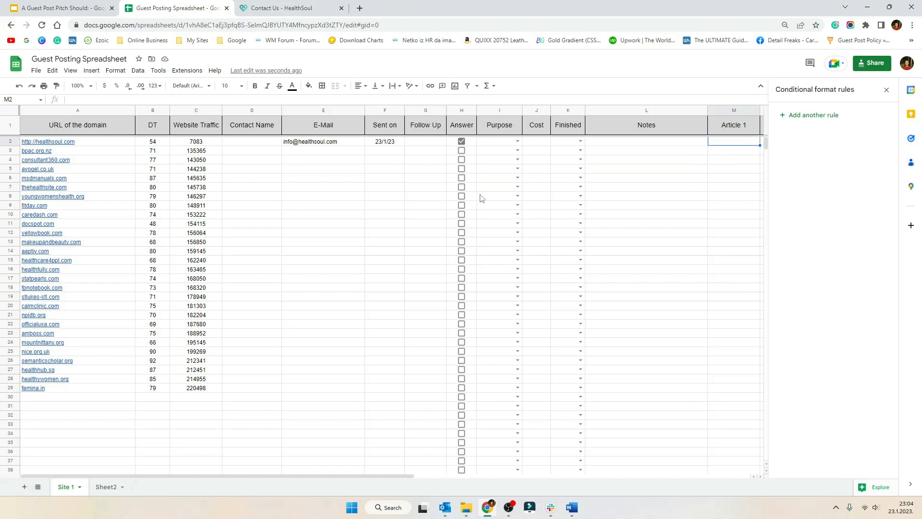
Undo the Answer tick for healthsoul.com and set its Follow Up date to 26/1/23
key("ctrl+z")
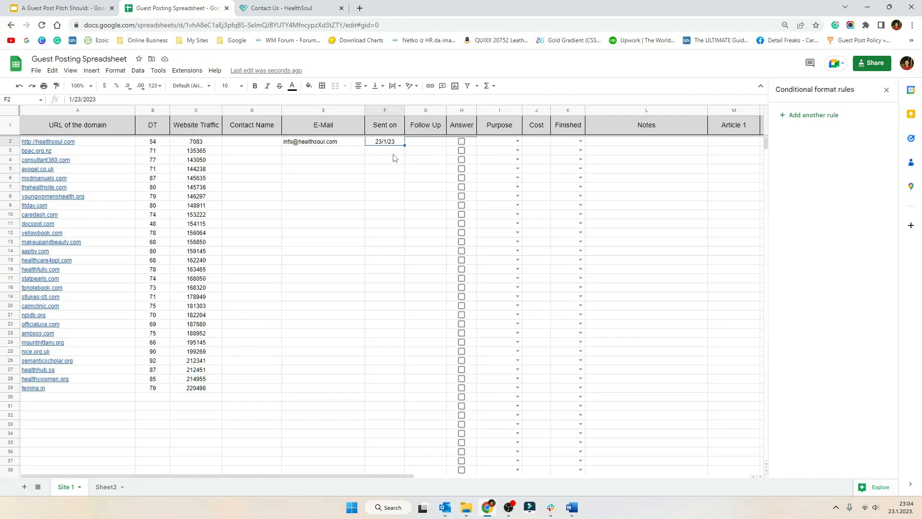
double_click(426, 142)
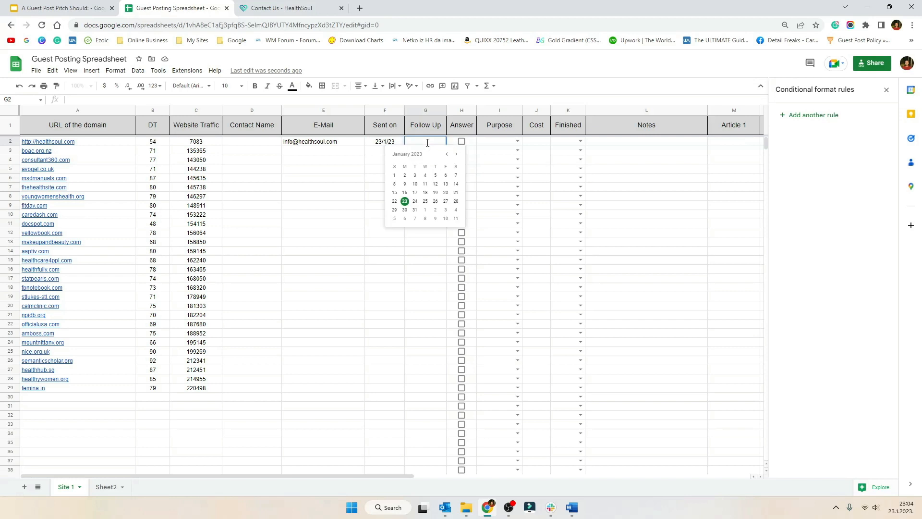
left_click(435, 201)
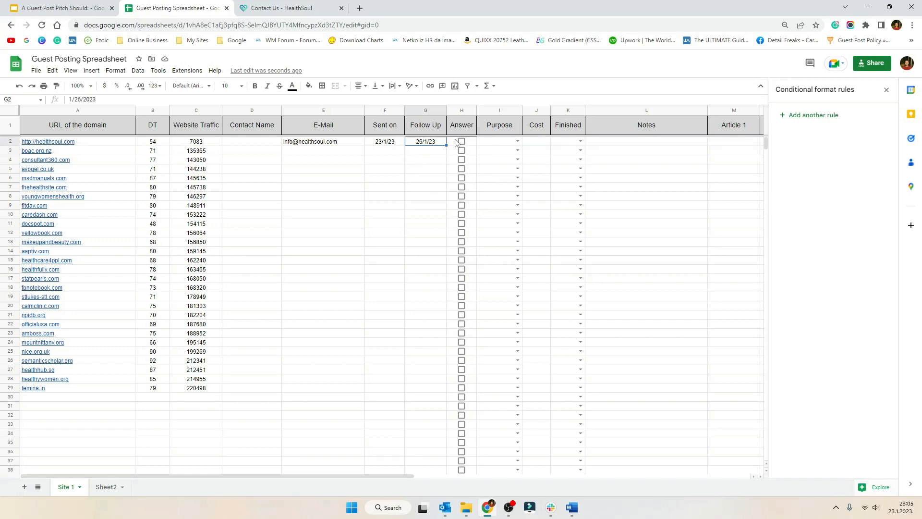
left_click(323, 205)
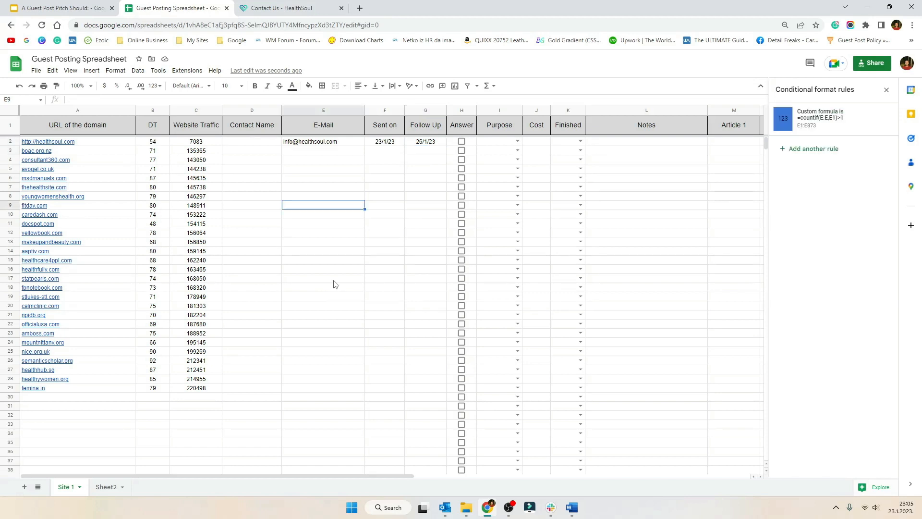
scroll(144, 281, "down", 8)
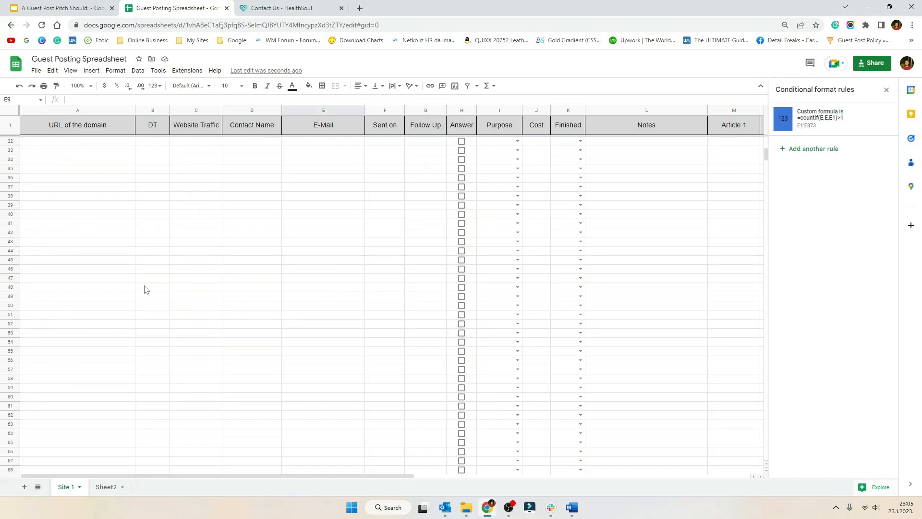
scroll(159, 288, "up", 8)
left_click(326, 153)
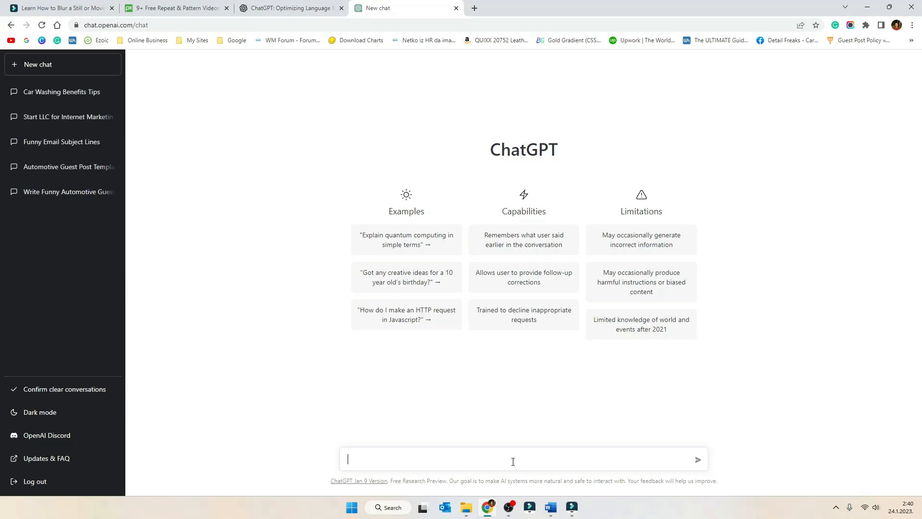
Ask ChatGPT, as an expert gardener wanting to write for websites in the same niche, for guest posting outreach e-mail templates and click-worthy subject lines
type("Can you make me some e-mail templates for guest posting outreach. I'm a gardener and would love to write guest post on")
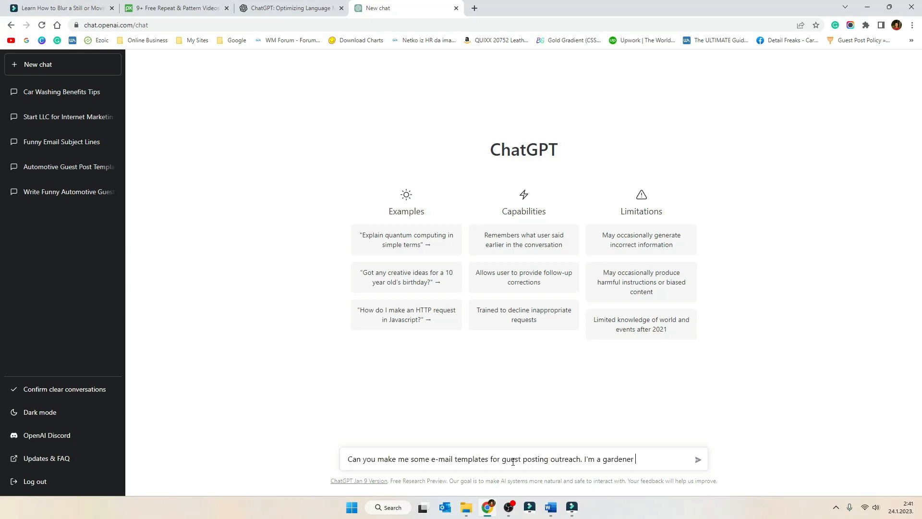
type("in the same niche.")
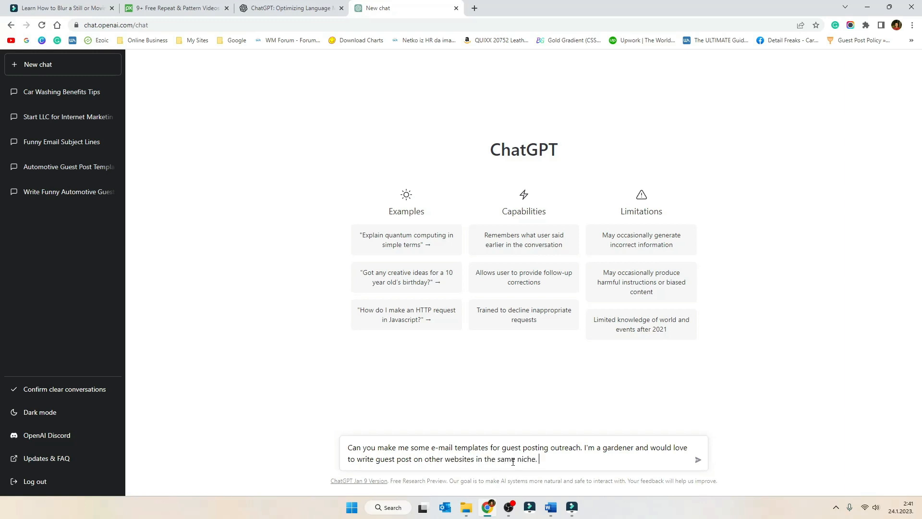
type(" I have a lot of expertise in the field, and I'm sure that my knowle")
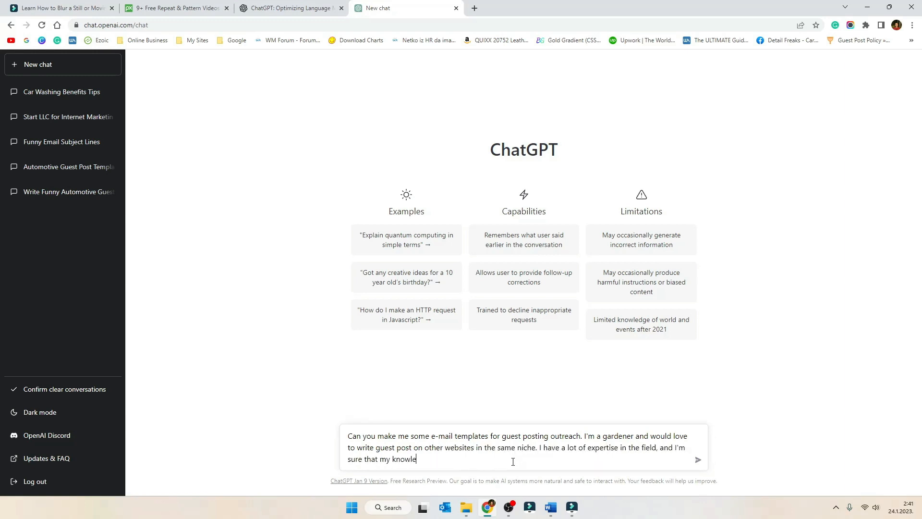
type("dge can help their audiences. Also, can you")
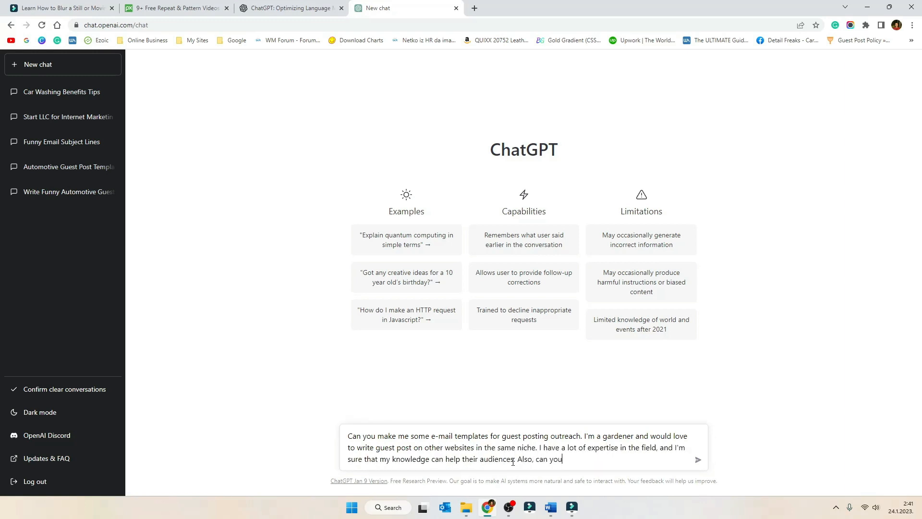
type(" give me a few click-worthy subject lines that I can use in my e-mail campai")
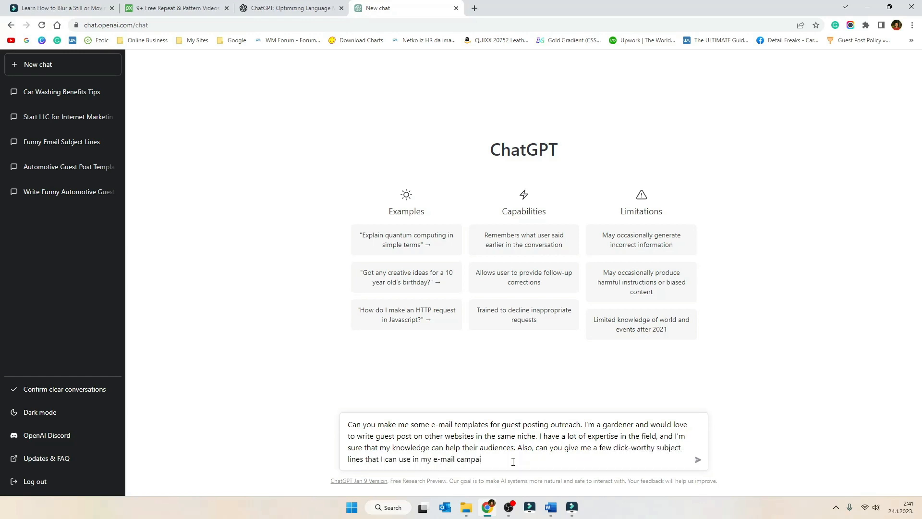
key("Return")
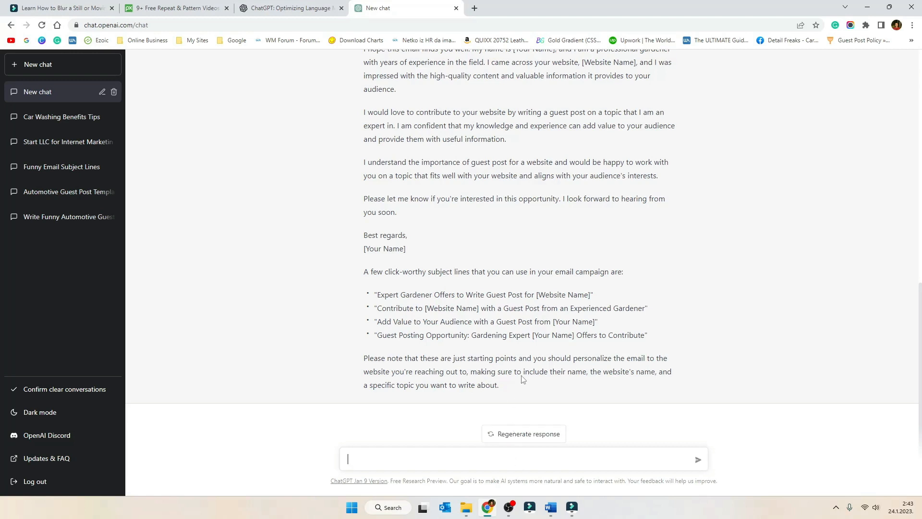
Read through both outreach templates and the suggested subject lines, and highlight the closing note about personalizing the email
scroll(560, 344, "up", 20)
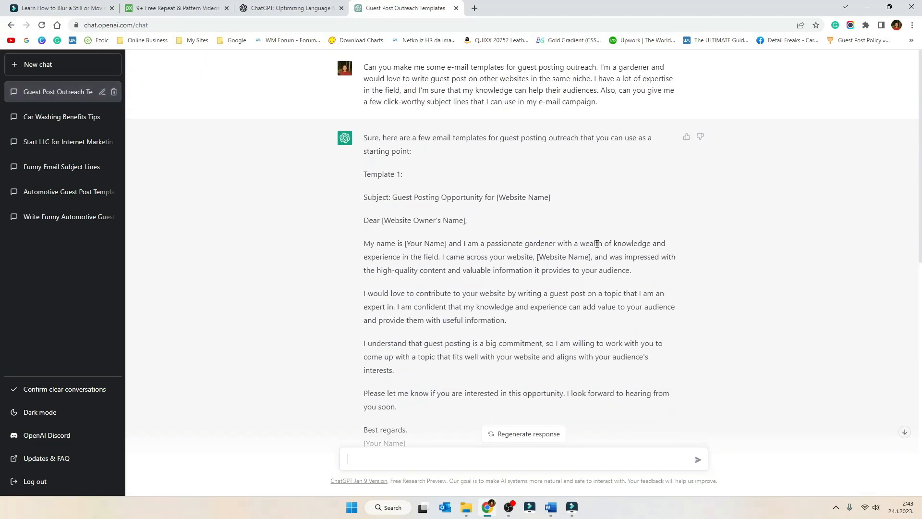
scroll(535, 287, "down", 8)
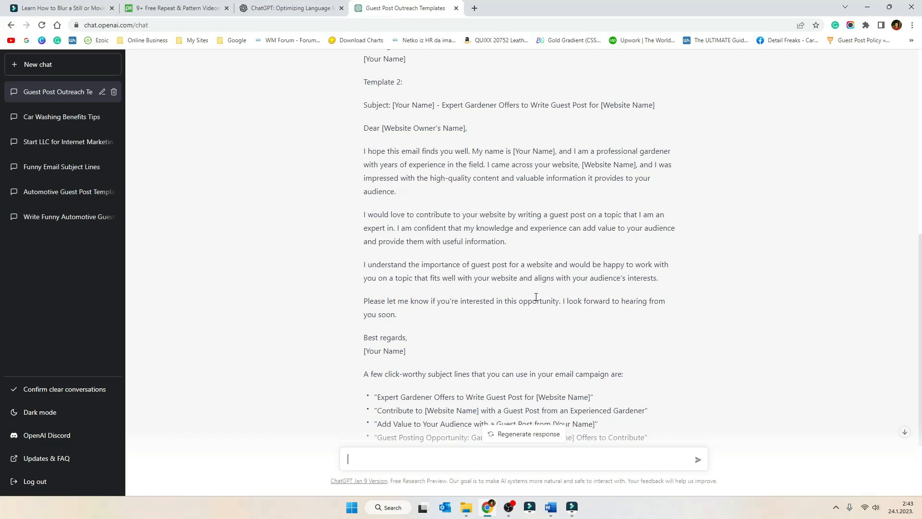
scroll(483, 369, "down", 2)
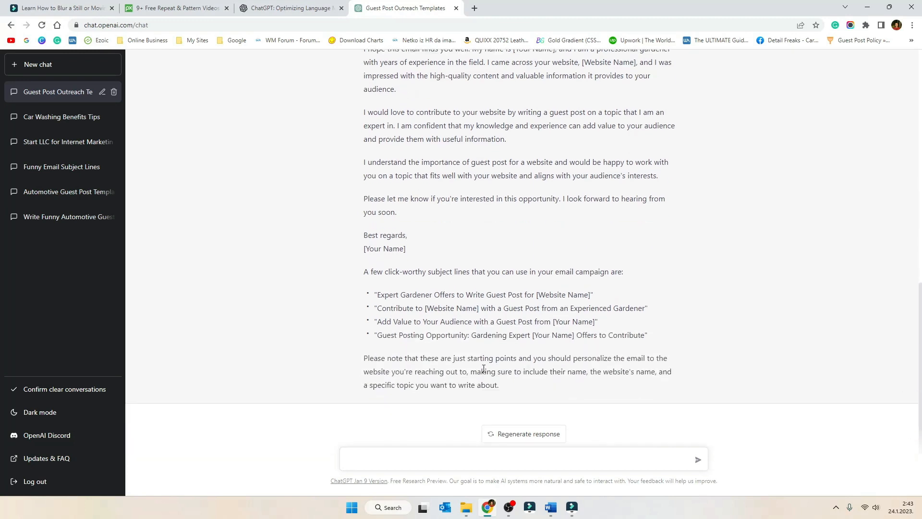
left_click_drag(509, 390, 362, 360)
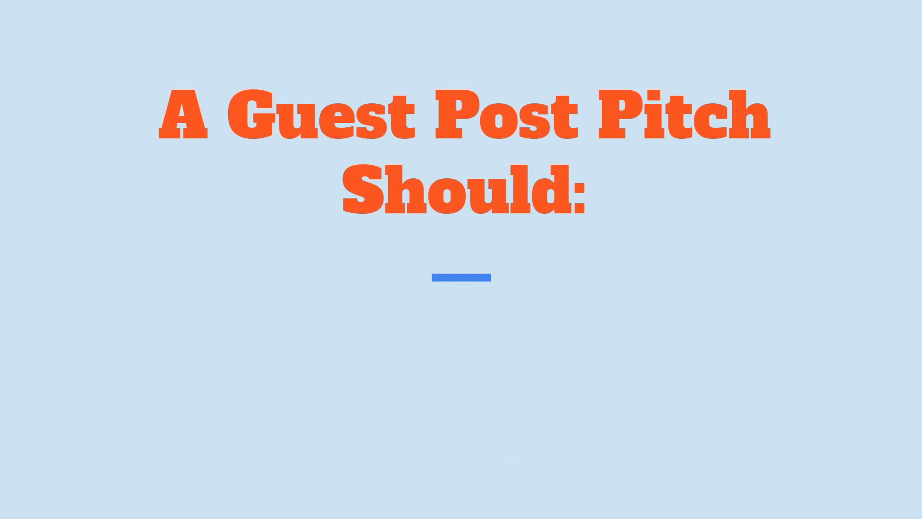
key("Right")
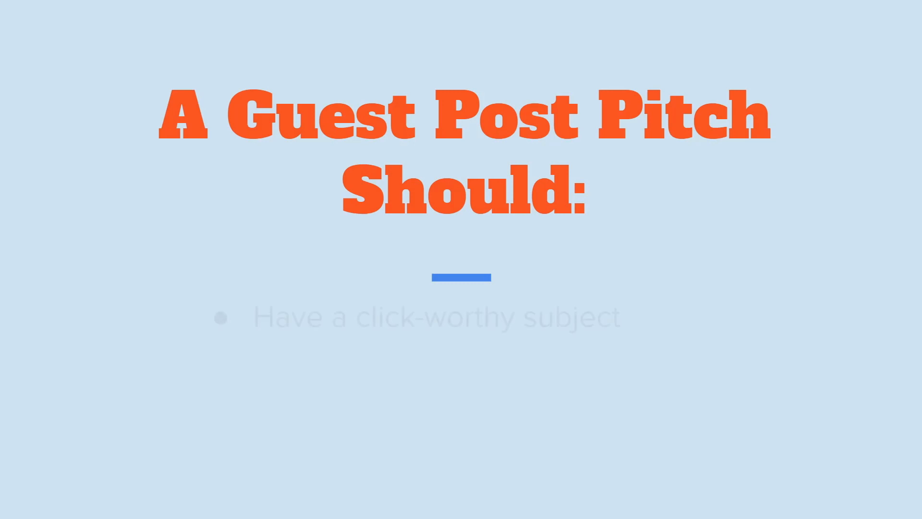